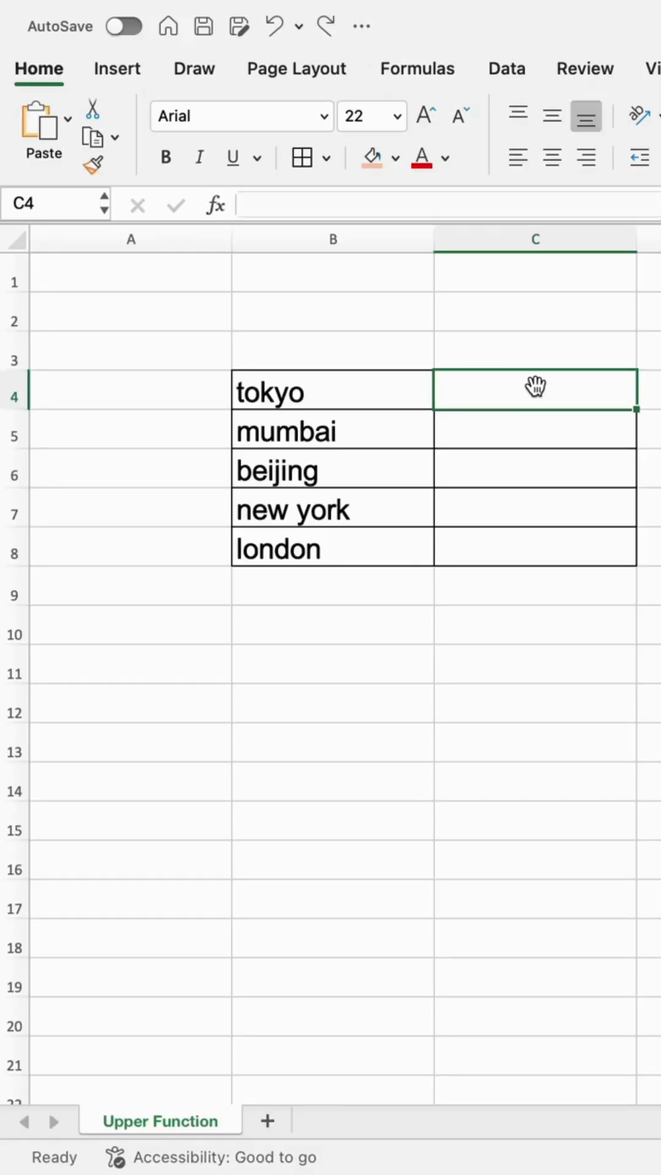
Step: Show the Formulas tab's function library beside the city list
click(423, 77)
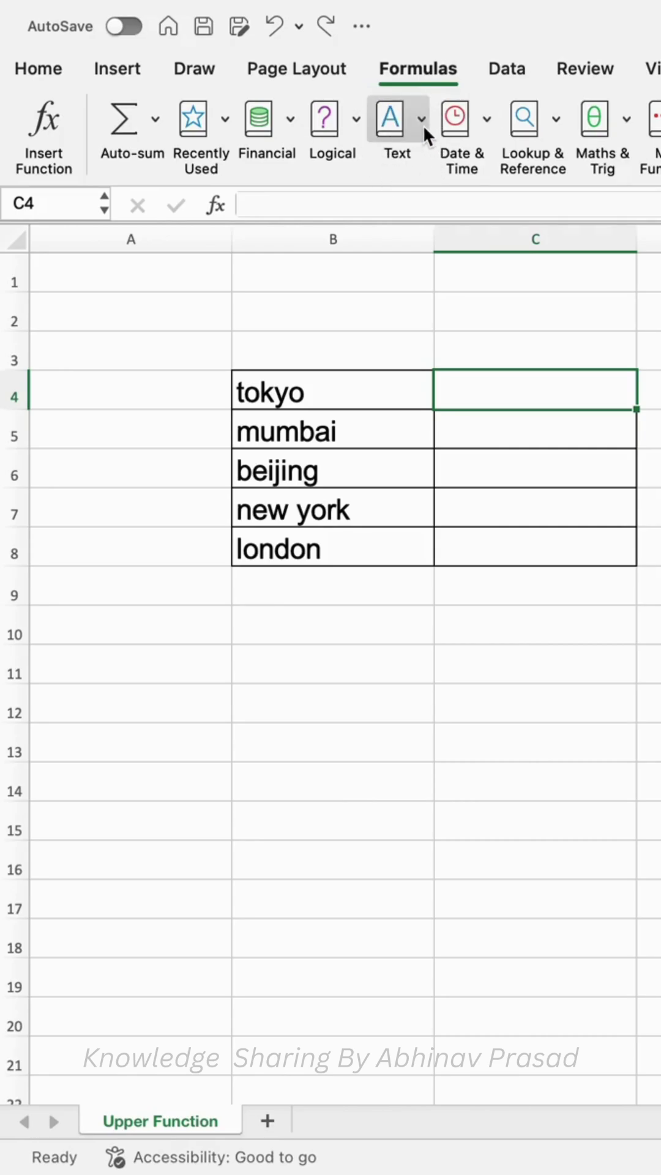
Step: Enter =UPPER(B4) in C4 so it displays TOKYO
double_click(476, 390)
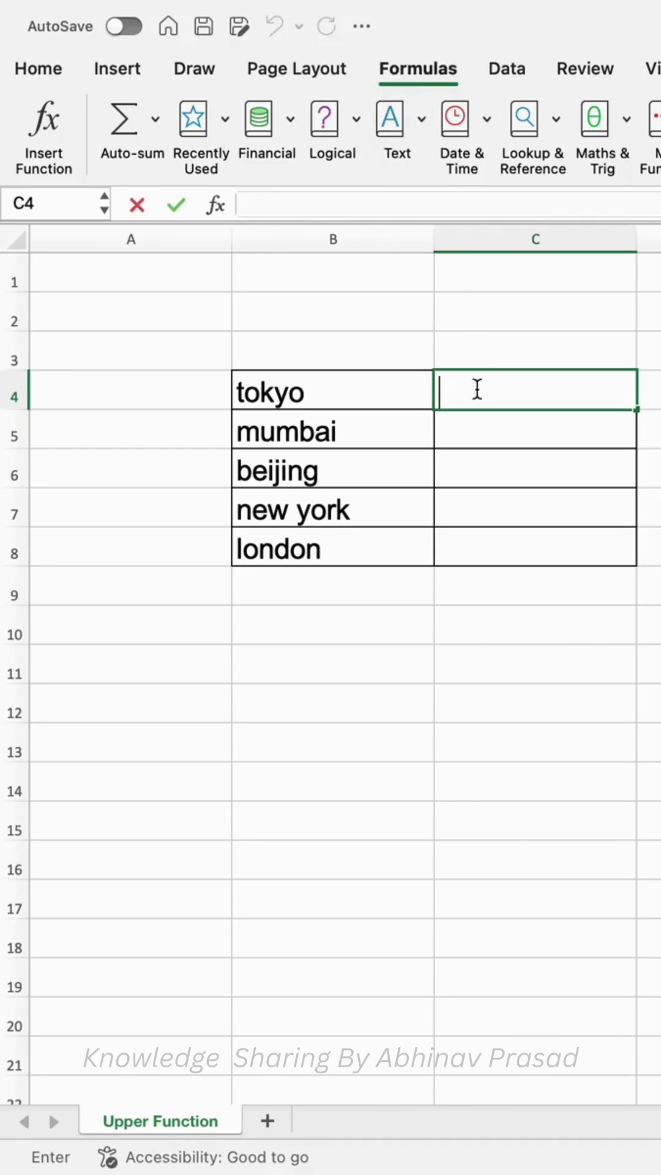
text(=UPP)
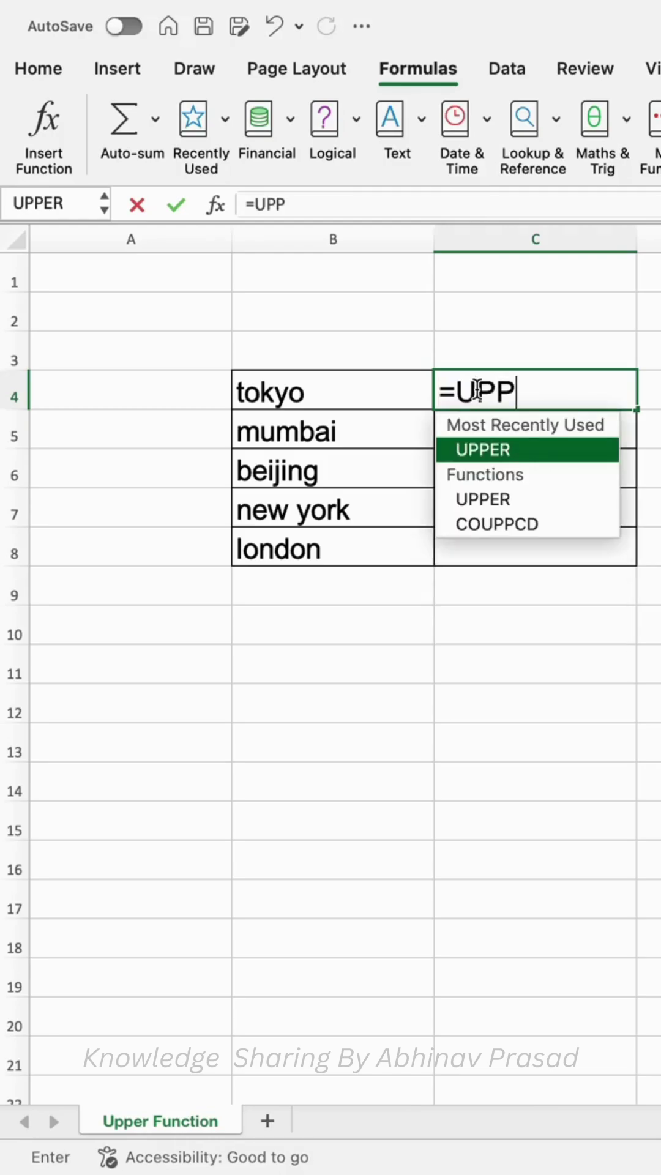
double_click(492, 498)
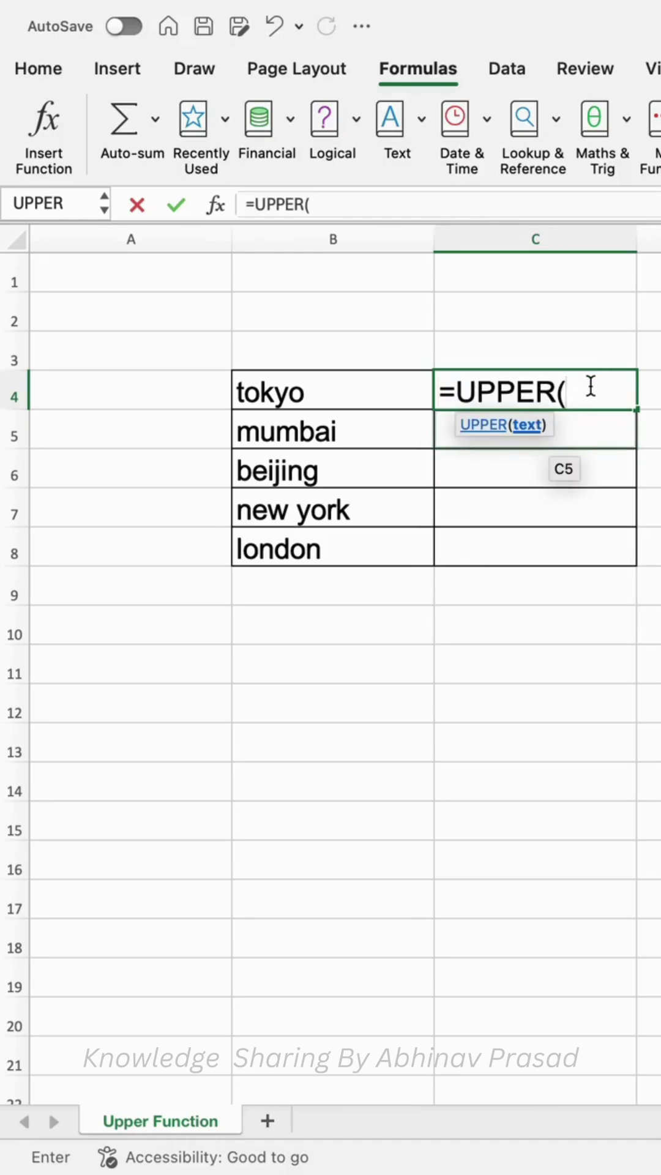
click(327, 382)
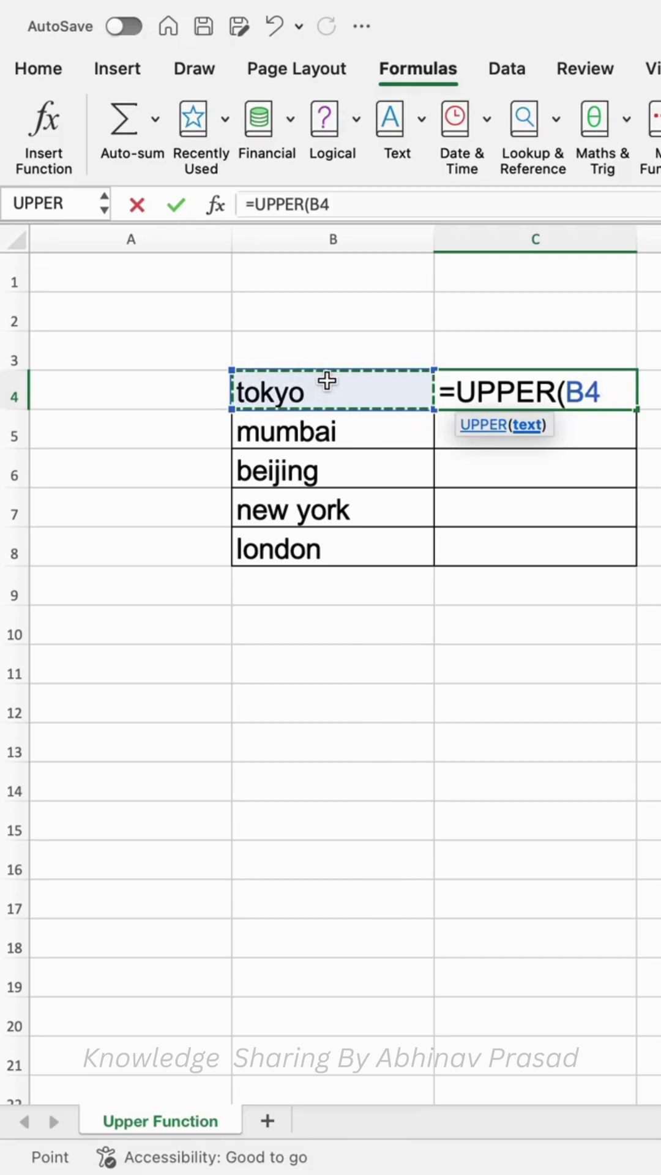
text())
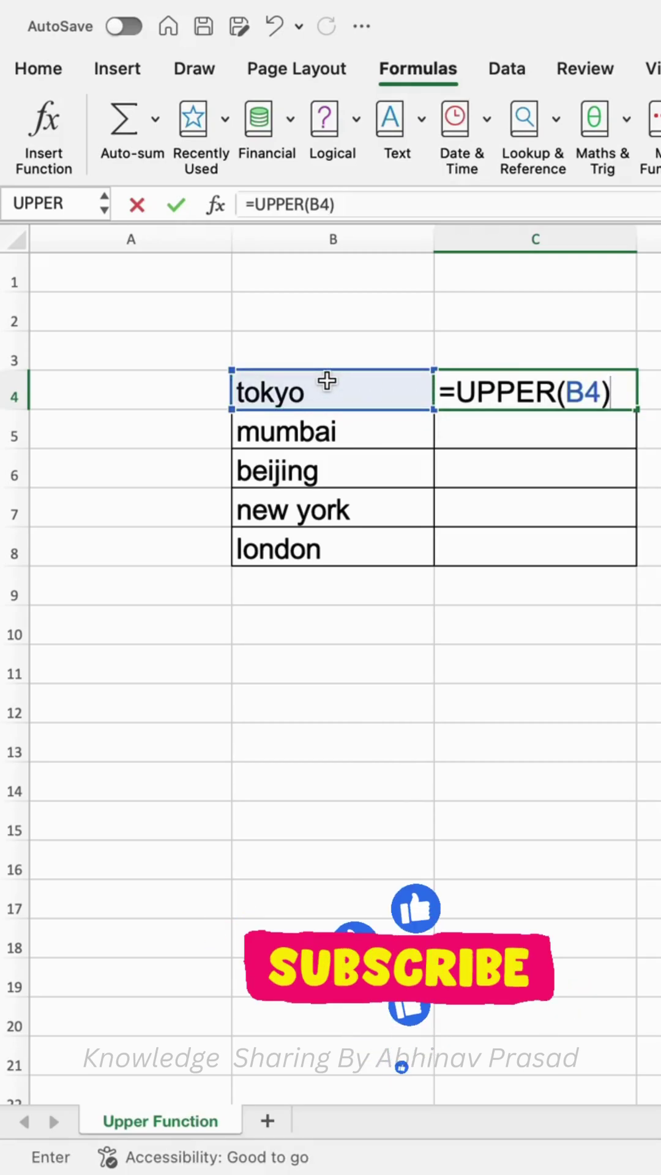
key(Return)
Step: Fill the UPPER formula down C4:C8 and check MUMBAI, BEIJING, NEW YORK, LONDON
mouse_move(460, 391)
mouse_down()
mouse_move(505, 519)
mouse_move(501, 538)
mouse_up()
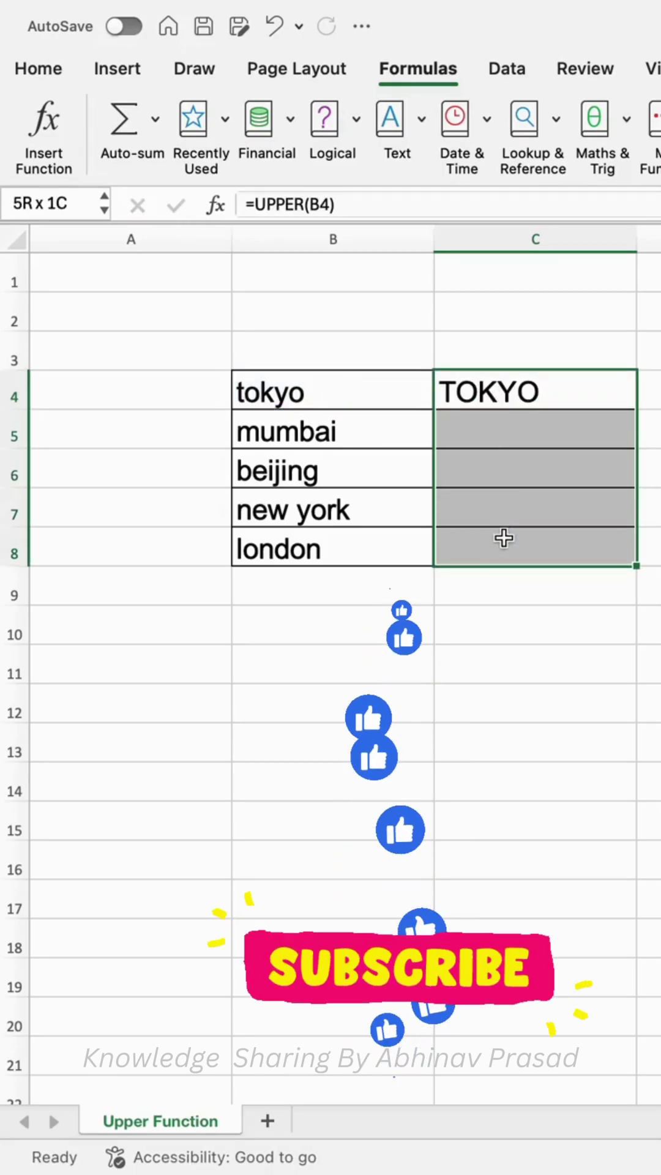
key(ctrl+d)
click(484, 384)
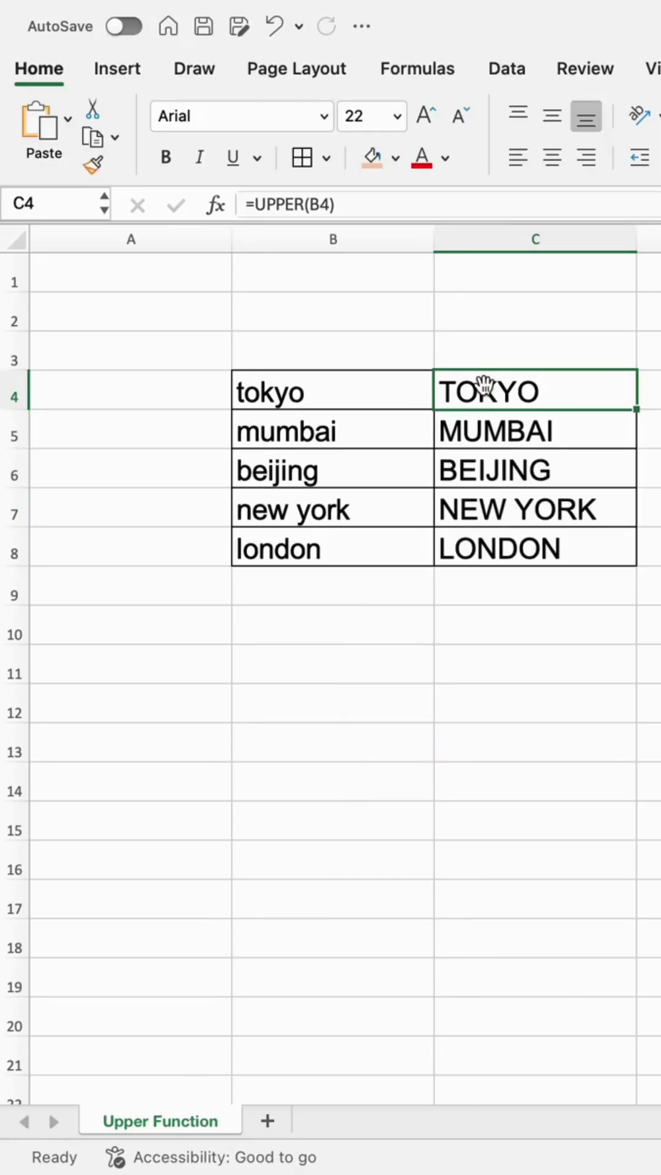
click(384, 235)
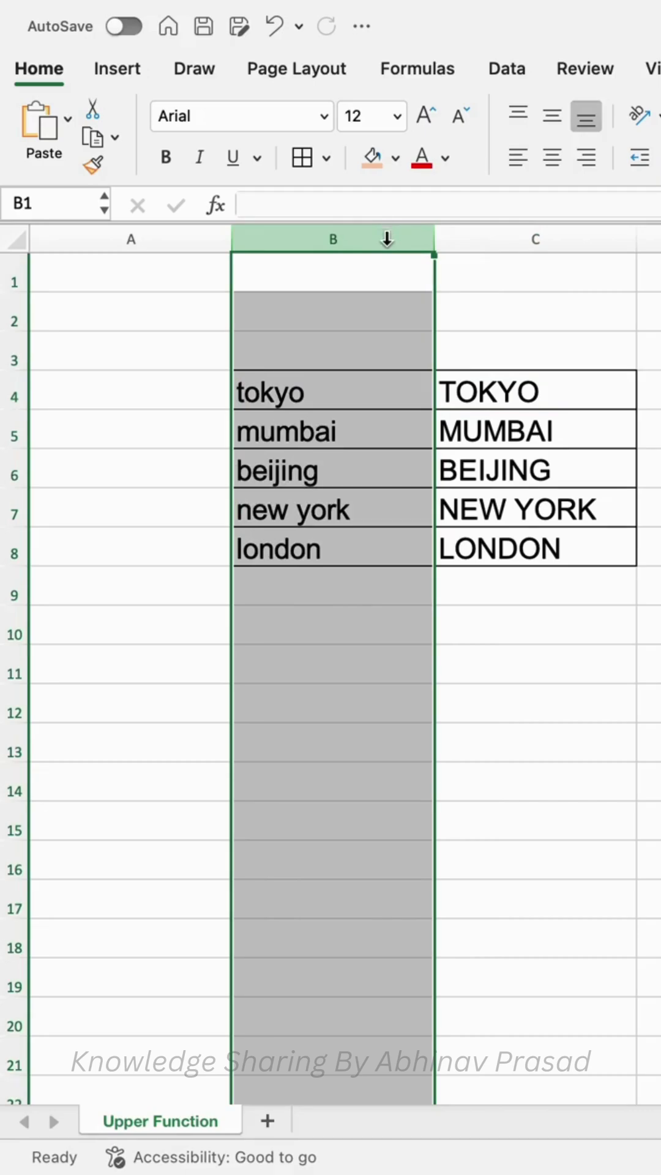
drag(464, 386, 475, 548)
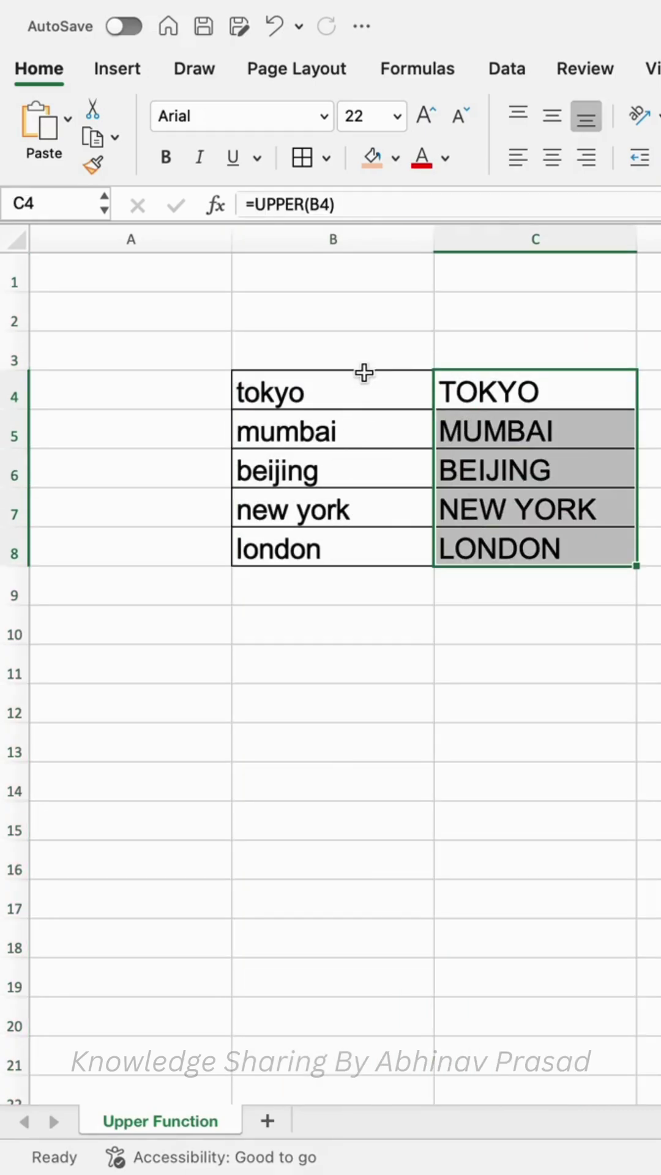
click(506, 392)
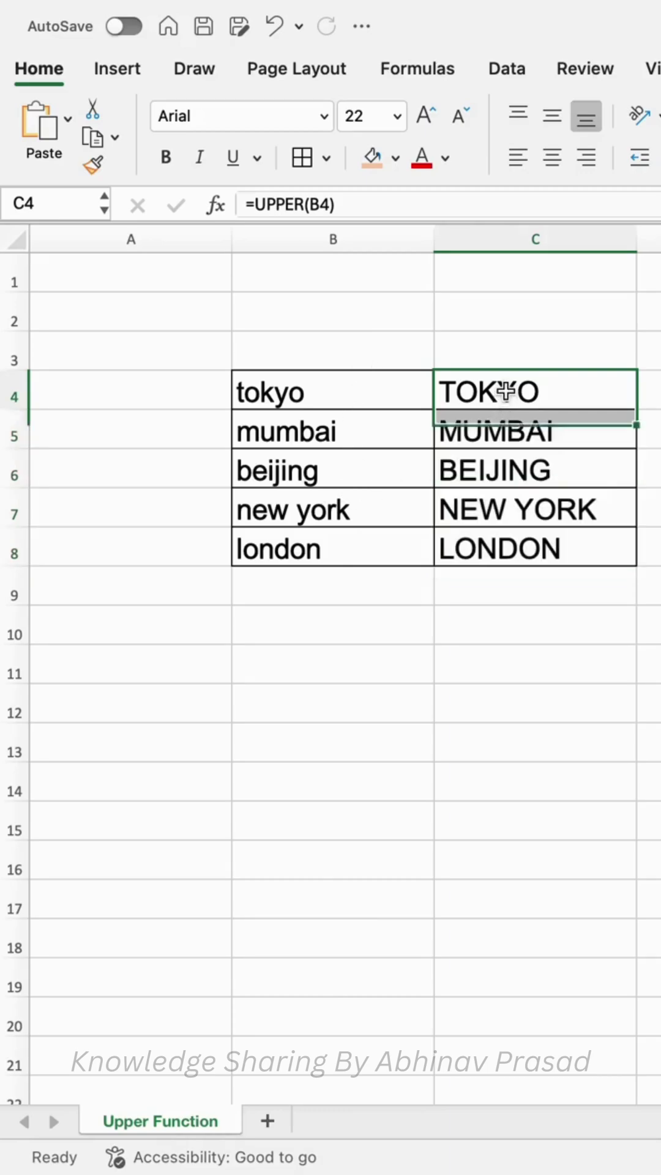
Step: Copy the uppercase names C4:C8 and paste them as plain values
drag(507, 392, 517, 546)
key(ctrl+c)
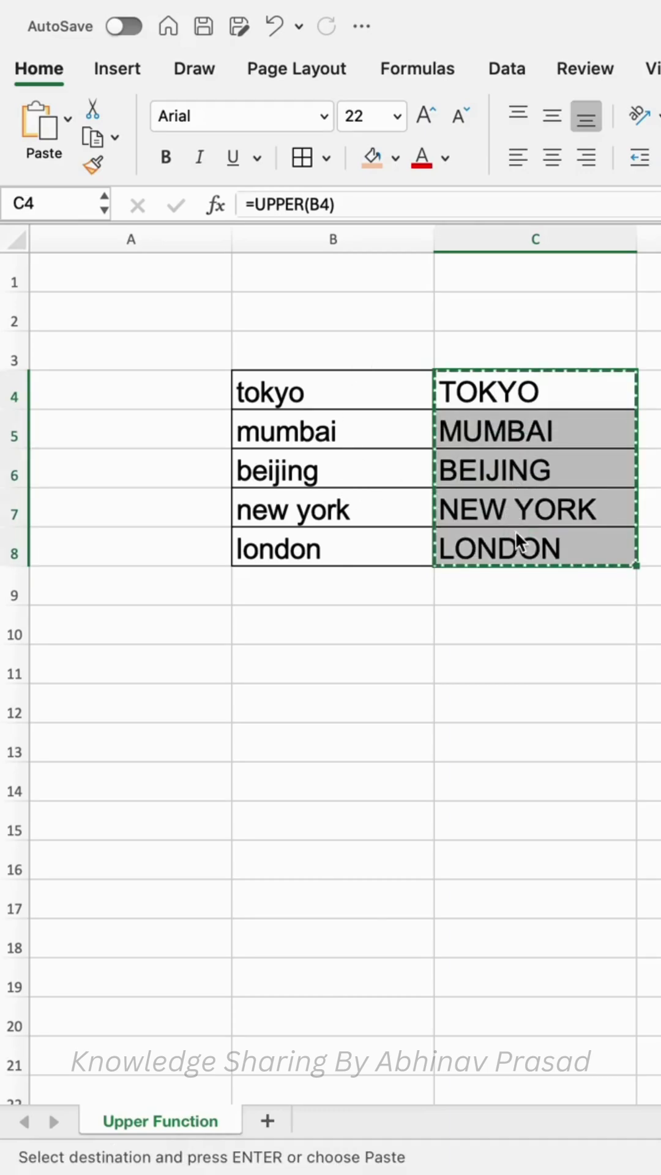
click(67, 117)
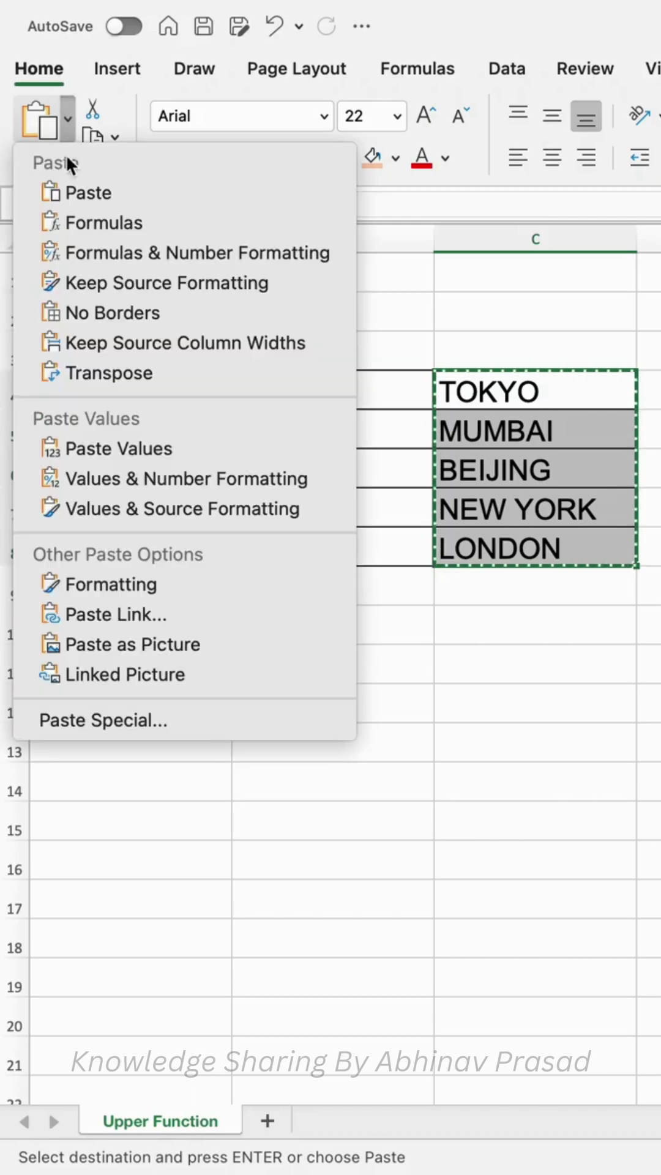
click(97, 447)
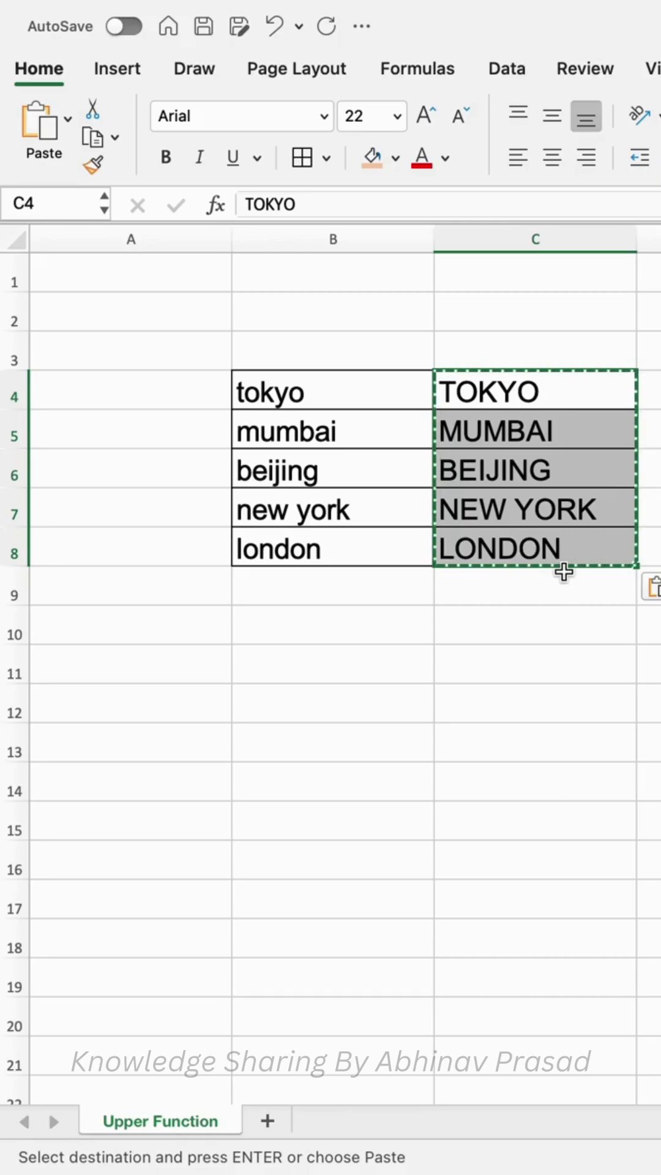
Step: Delete the lowercase city column B
click(349, 239)
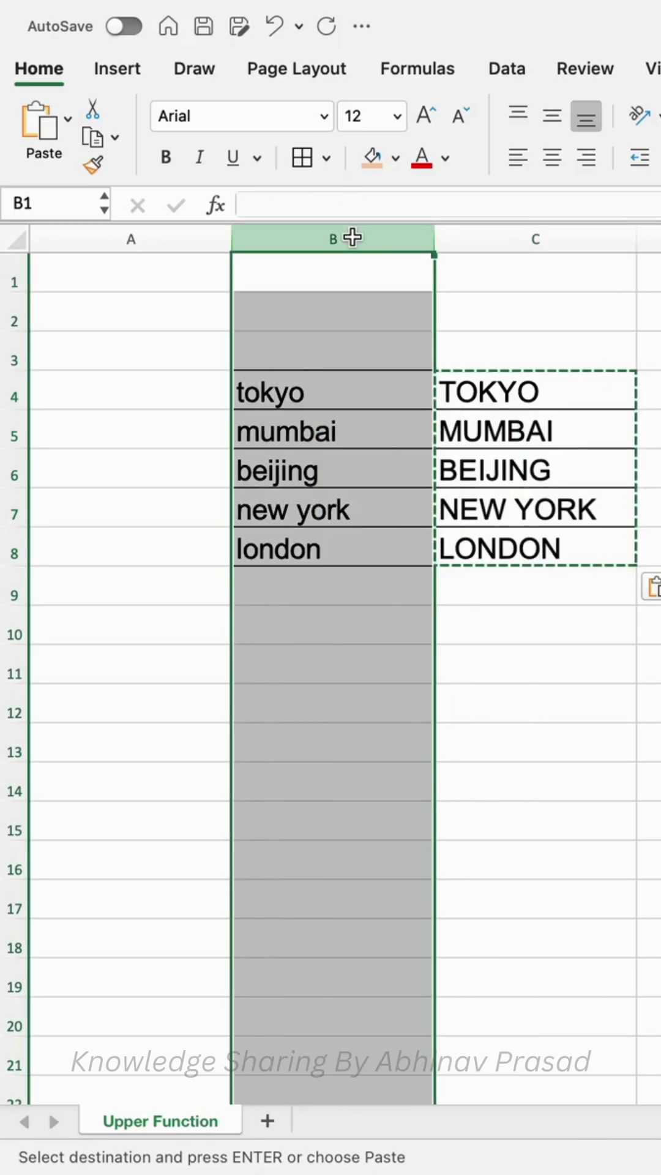
right_click(354, 249)
click(400, 407)
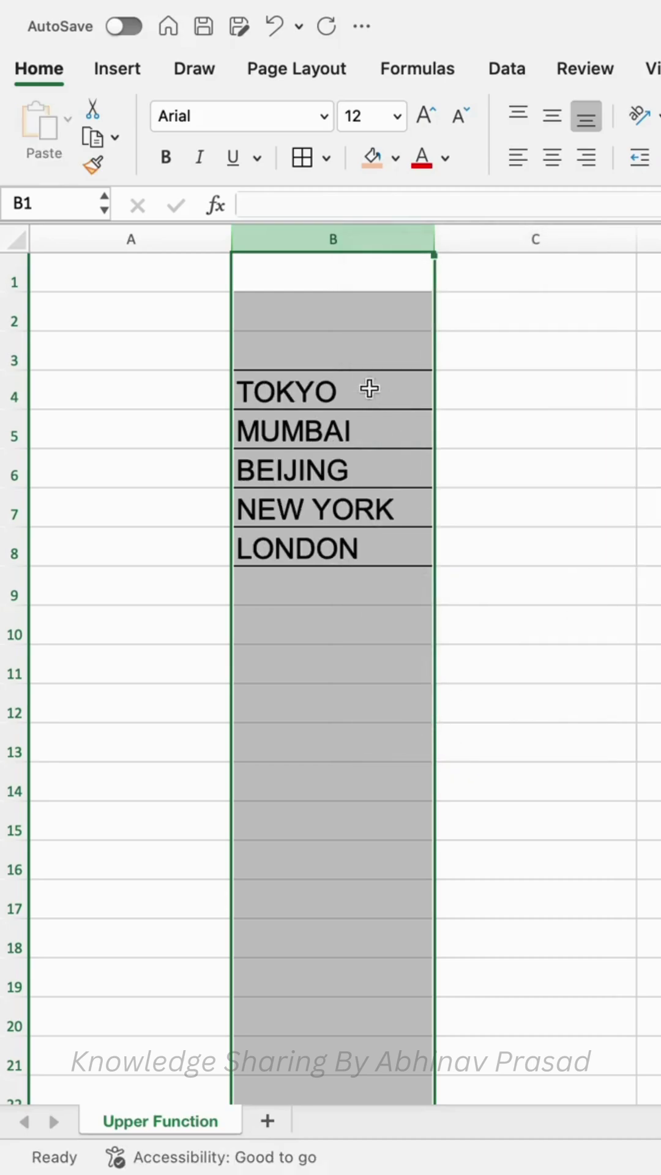